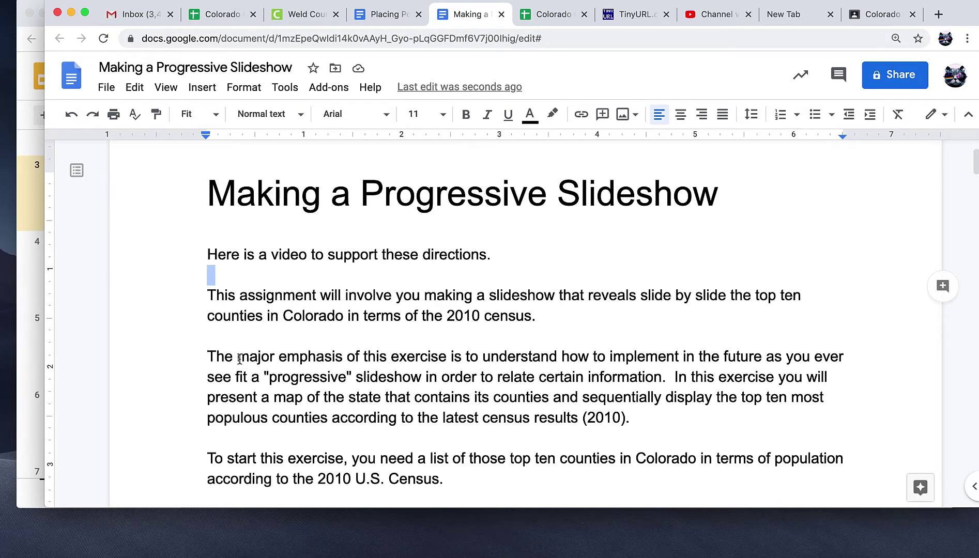
Step: Review the slideshow directions and open the linked Colorado Counties Population (2010) starter file
{"action": "left_click_drag", "start_coordinate": [207, 356], "coordinate": [630, 428]}
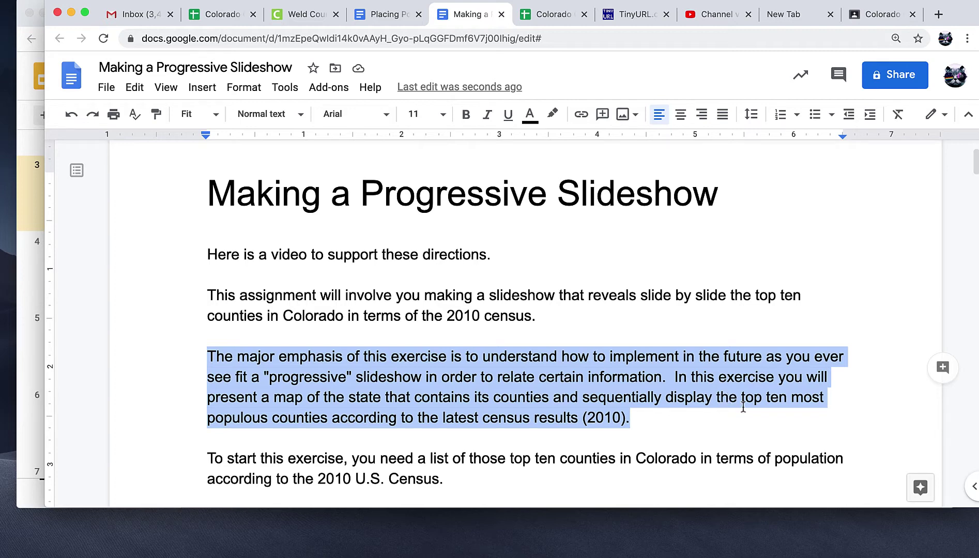
{"action": "scroll", "coordinate": [761, 390], "scroll_direction": "down", "scroll_amount": 3}
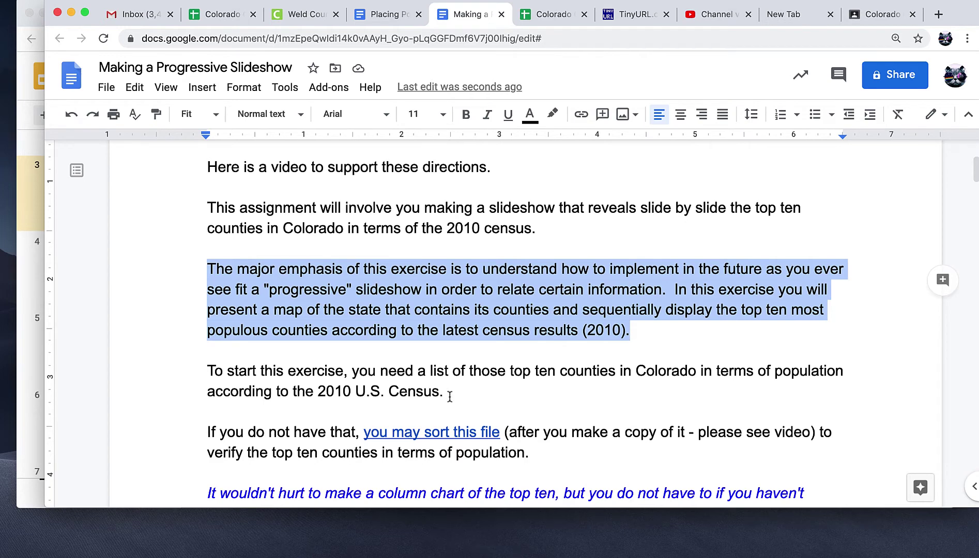
{"action": "left_click_drag", "start_coordinate": [449, 397], "coordinate": [190, 372]}
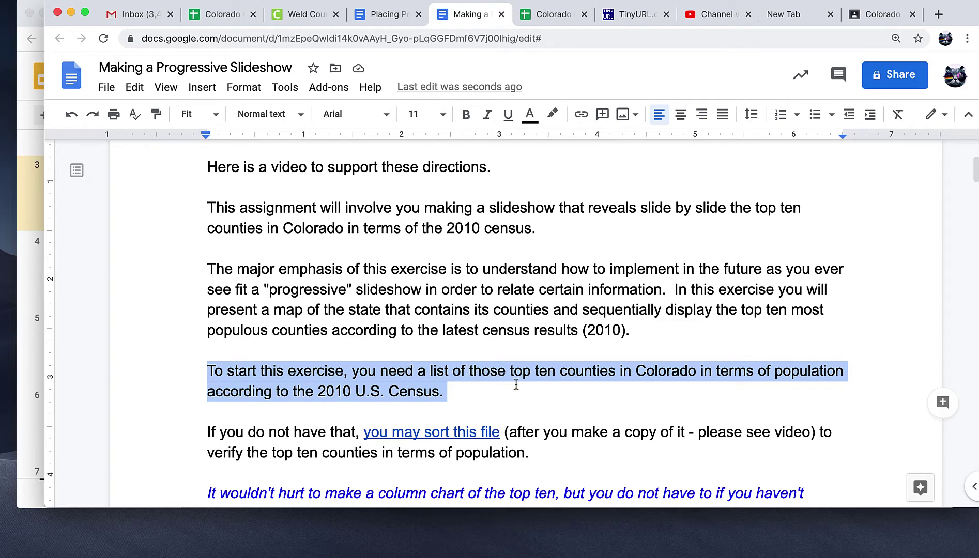
{"action": "left_click", "coordinate": [414, 434]}
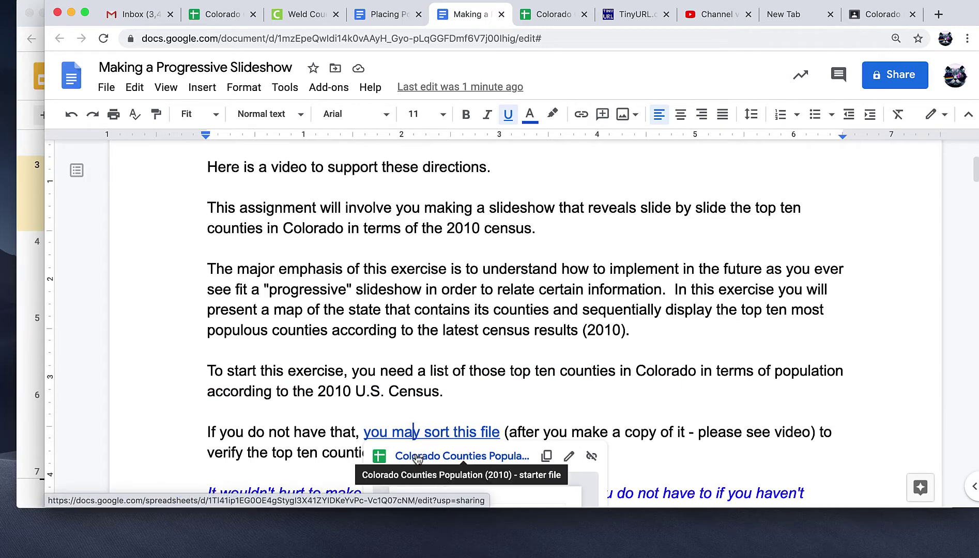
{"action": "left_click", "coordinate": [416, 457]}
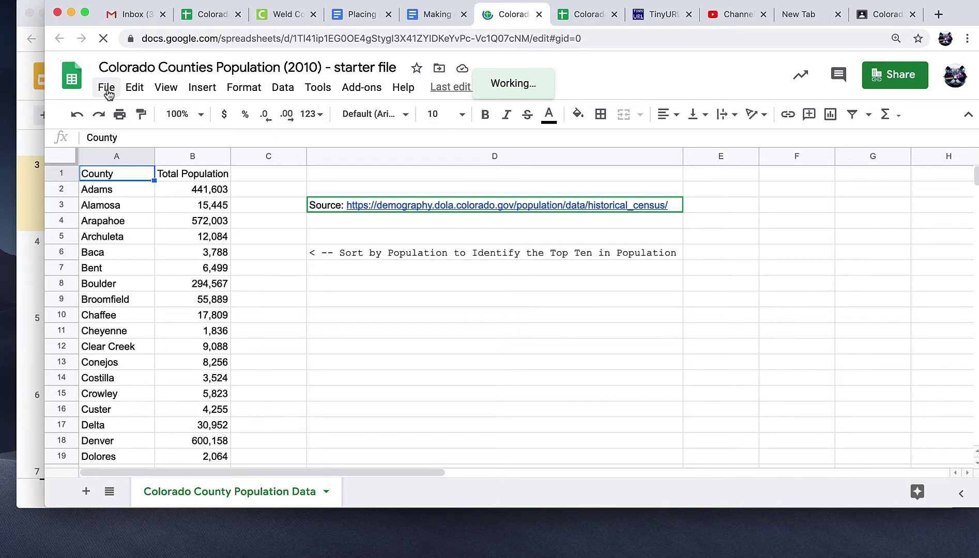
Step: Make a copy of the starter spreadsheet in My Drive under its suggested name and close the original
{"action": "left_click", "coordinate": [107, 88]}
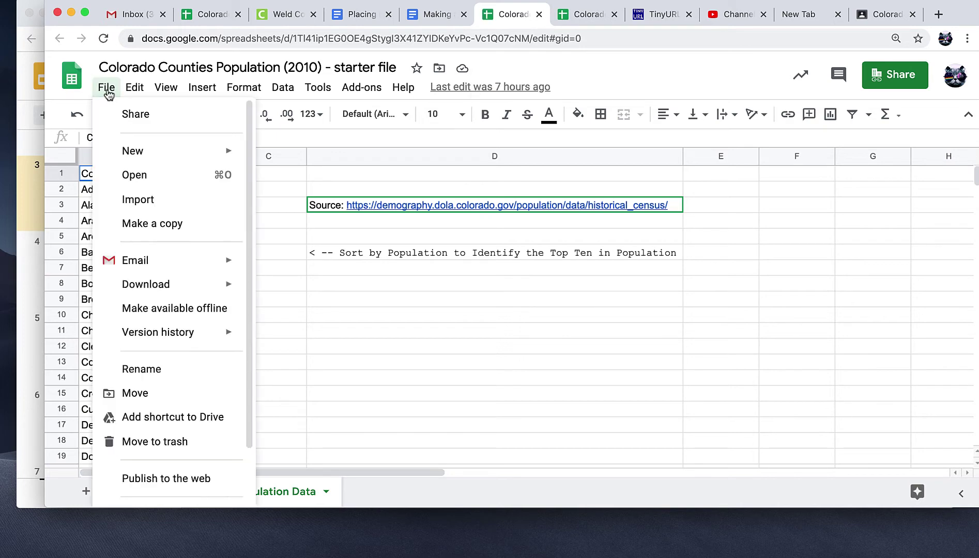
{"action": "left_click", "coordinate": [154, 222]}
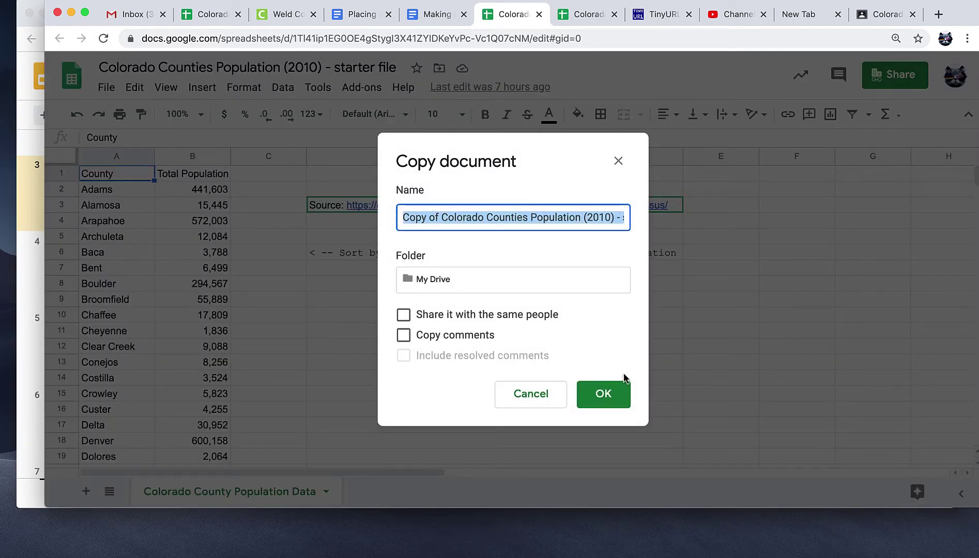
{"action": "left_click", "coordinate": [603, 395]}
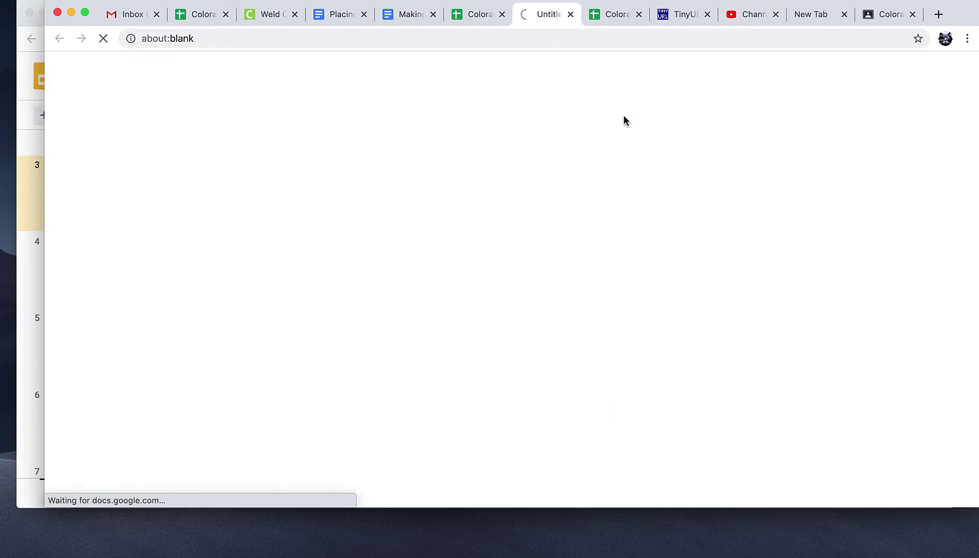
{"action": "left_click", "coordinate": [501, 15]}
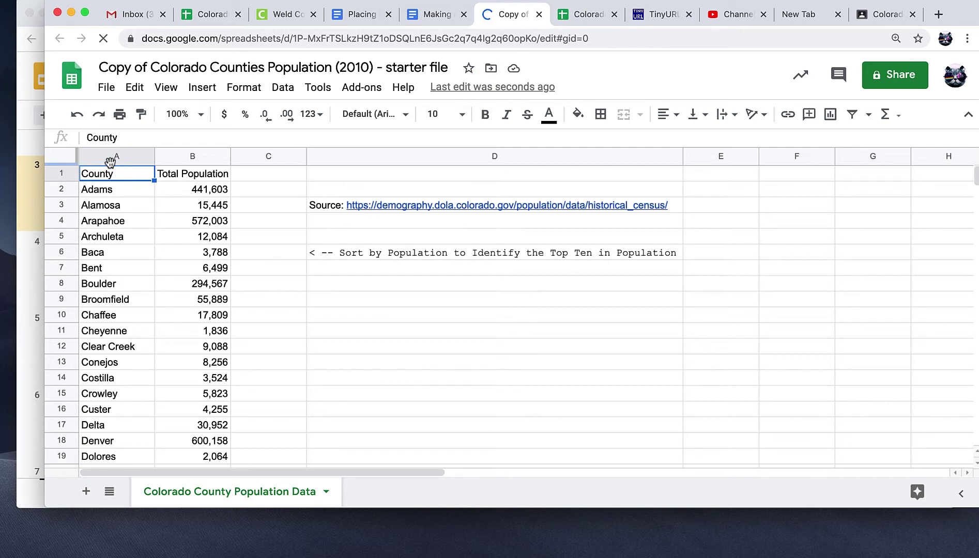
Step: Sort columns A and B by Total Population in Z → A order, treating the first row as a header
{"action": "left_click_drag", "start_coordinate": [115, 162], "coordinate": [176, 160]}
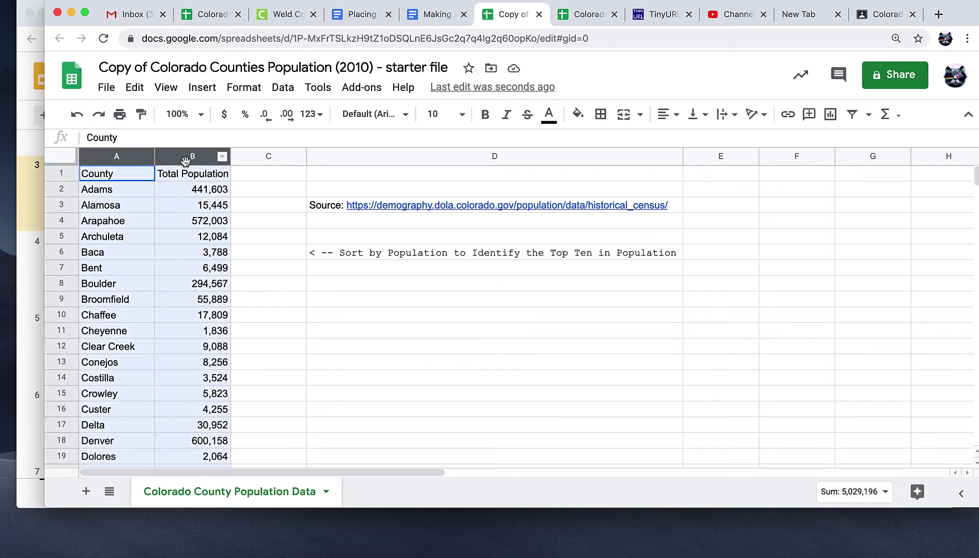
{"action": "left_click", "coordinate": [247, 222]}
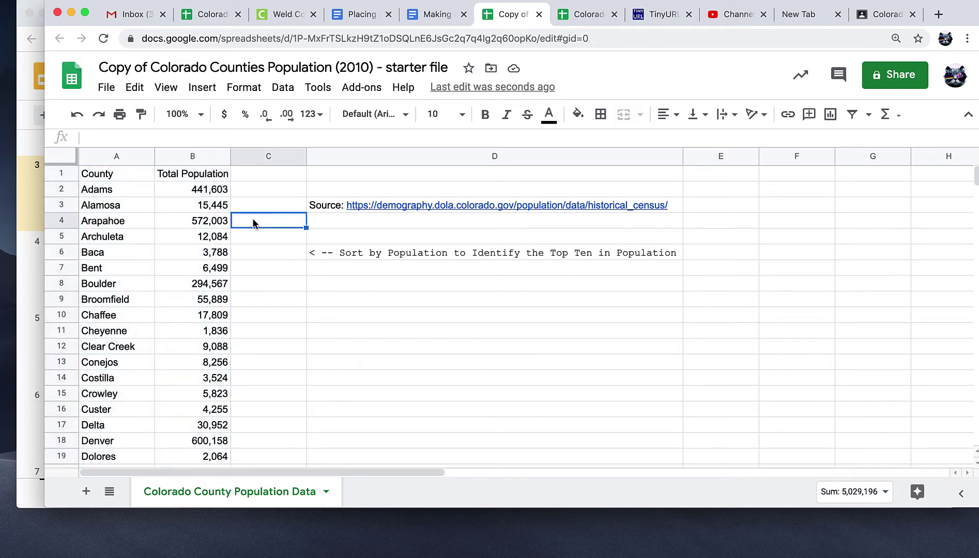
{"action": "left_click_drag", "start_coordinate": [112, 156], "coordinate": [173, 157]}
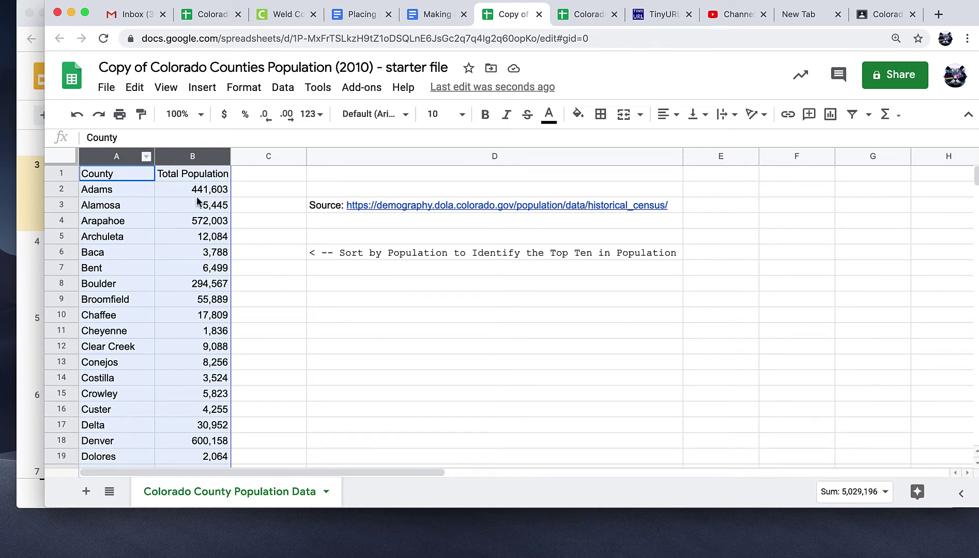
{"action": "left_click", "coordinate": [285, 93]}
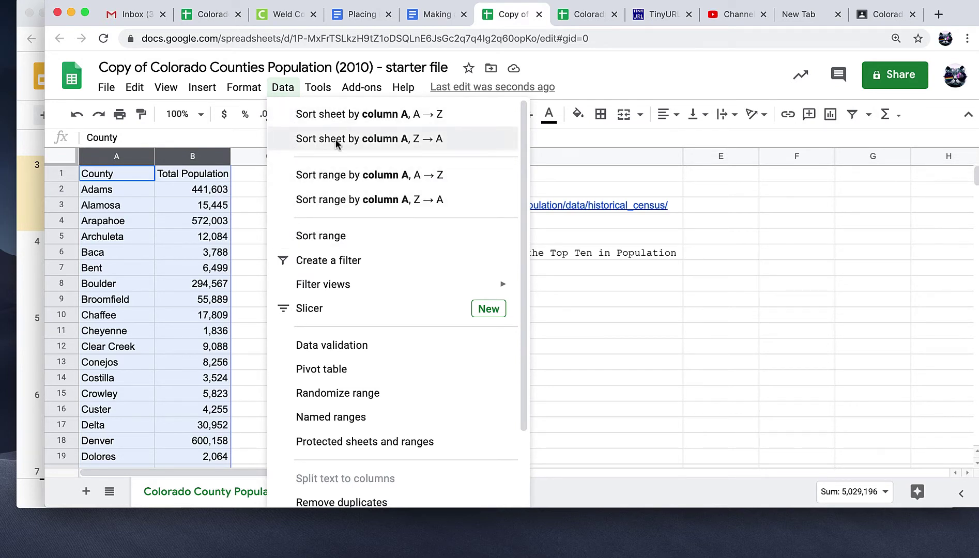
{"action": "left_click", "coordinate": [324, 237]}
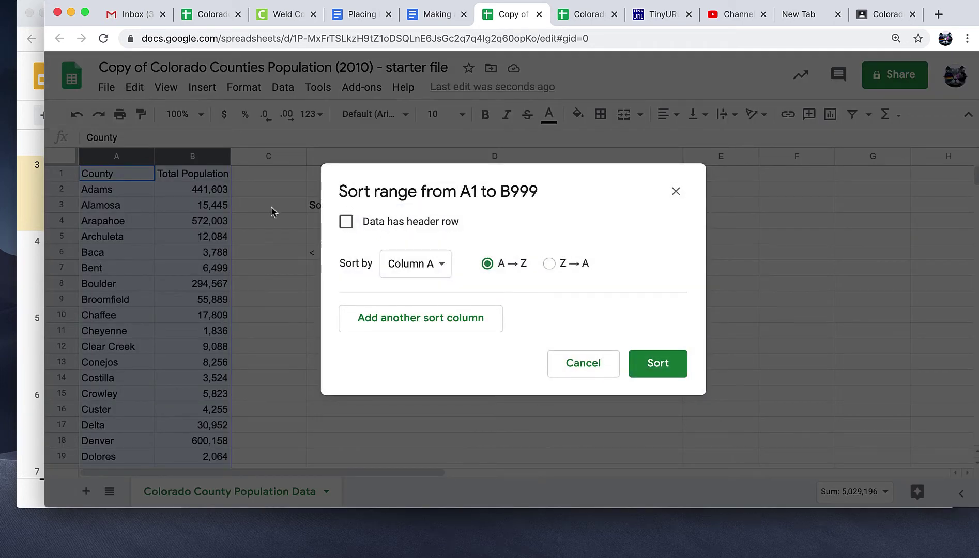
{"action": "left_click", "coordinate": [345, 229]}
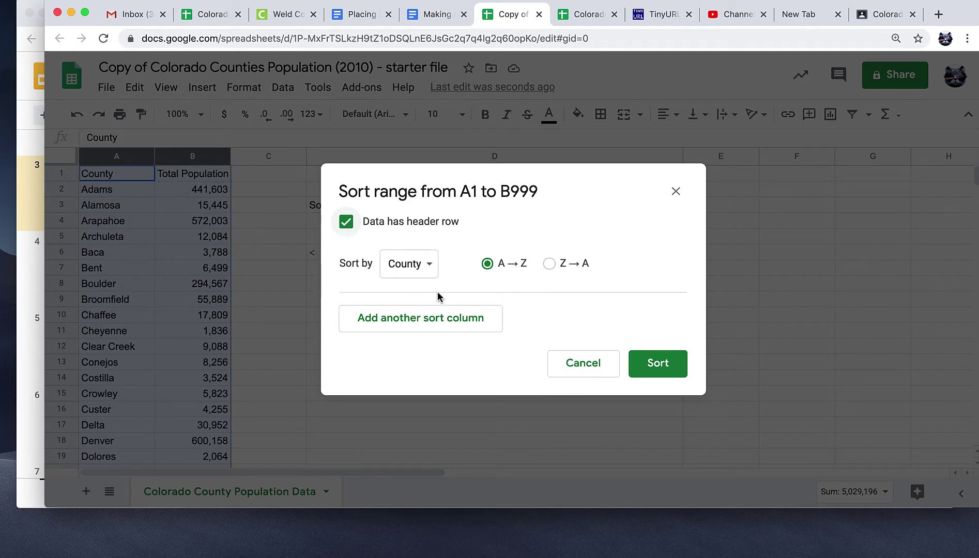
{"action": "left_click", "coordinate": [414, 265]}
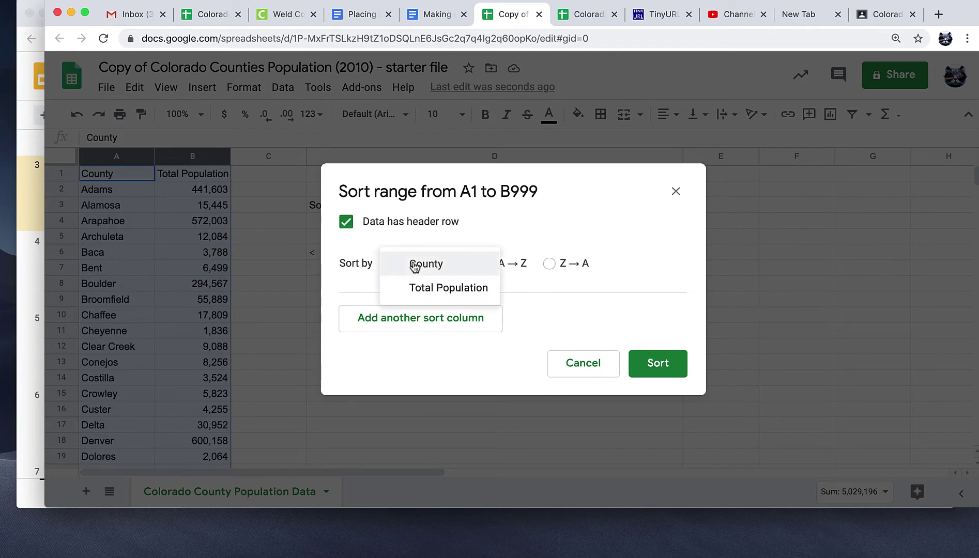
{"action": "left_click", "coordinate": [425, 291]}
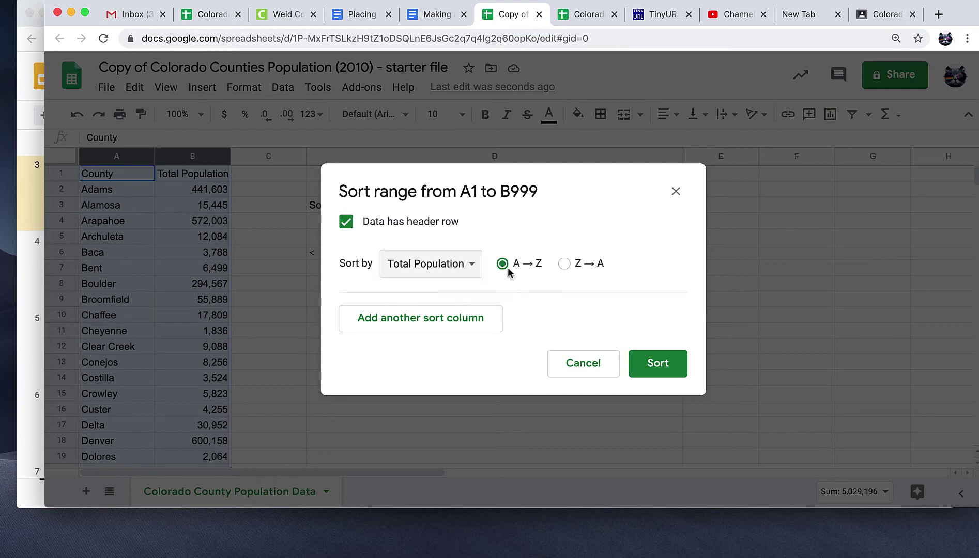
{"action": "left_click", "coordinate": [563, 265]}
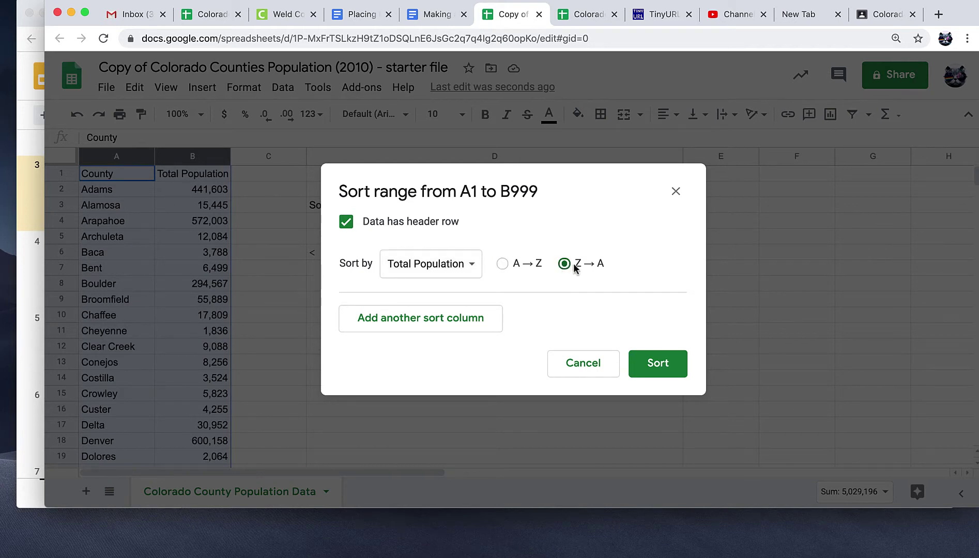
{"action": "left_click", "coordinate": [654, 362]}
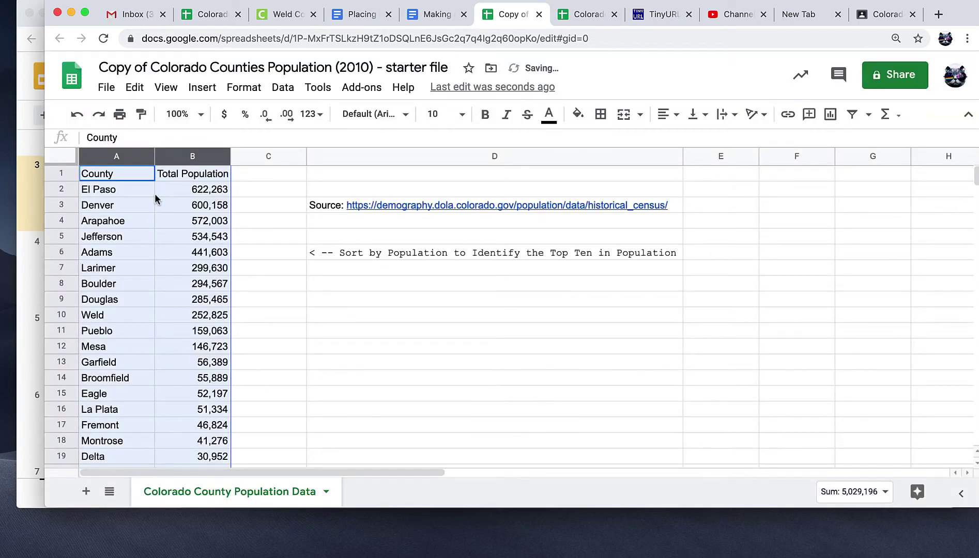
Step: Insert a column chart of the top ten counties from A1:B11 and move it clear of the data columns
{"action": "left_click", "coordinate": [152, 194]}
{"action": "left_click", "coordinate": [119, 157]}
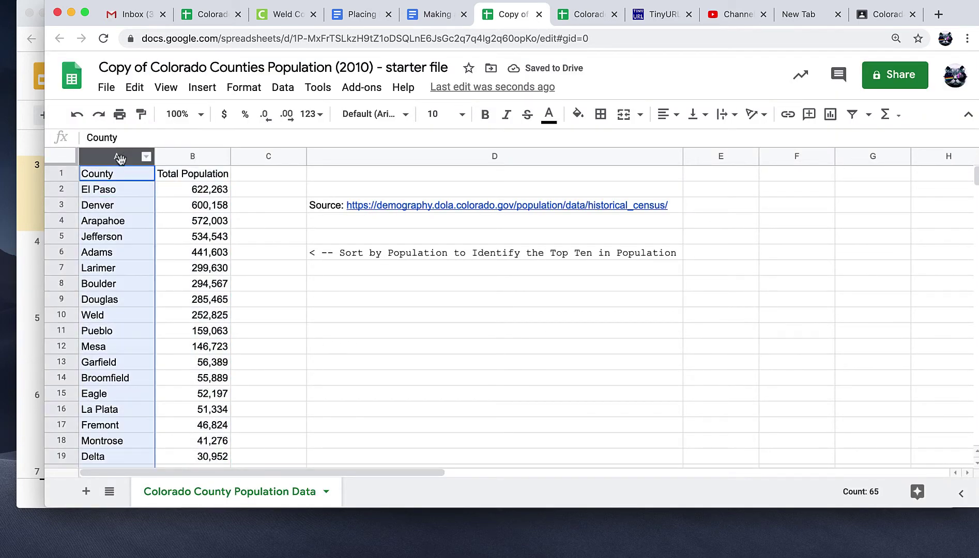
{"action": "left_click", "coordinate": [124, 179]}
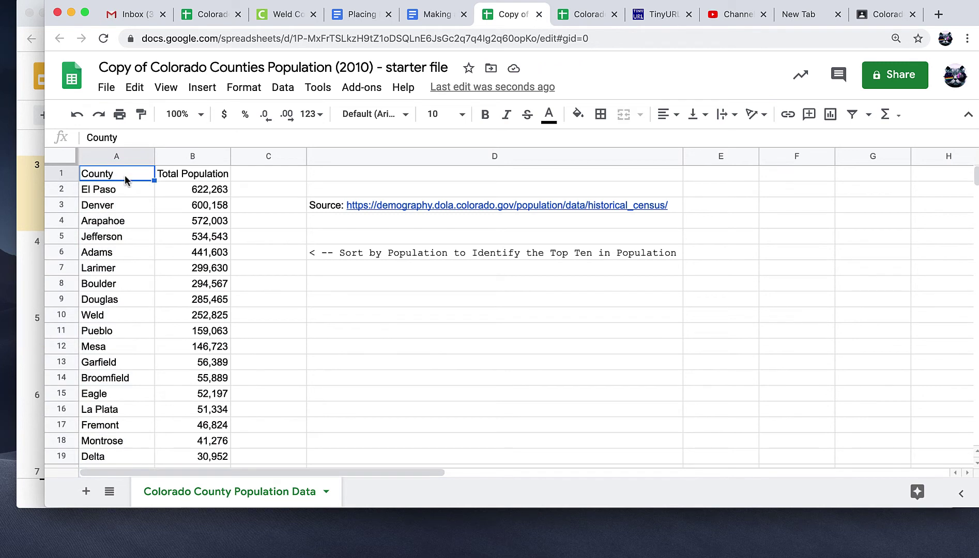
{"action": "left_click_drag", "start_coordinate": [125, 186], "coordinate": [204, 338]}
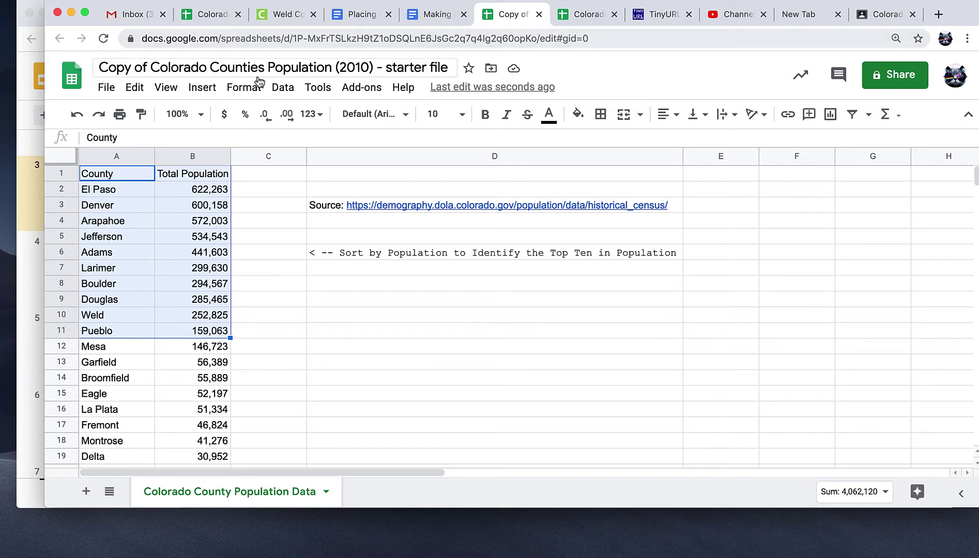
{"action": "left_click", "coordinate": [207, 91]}
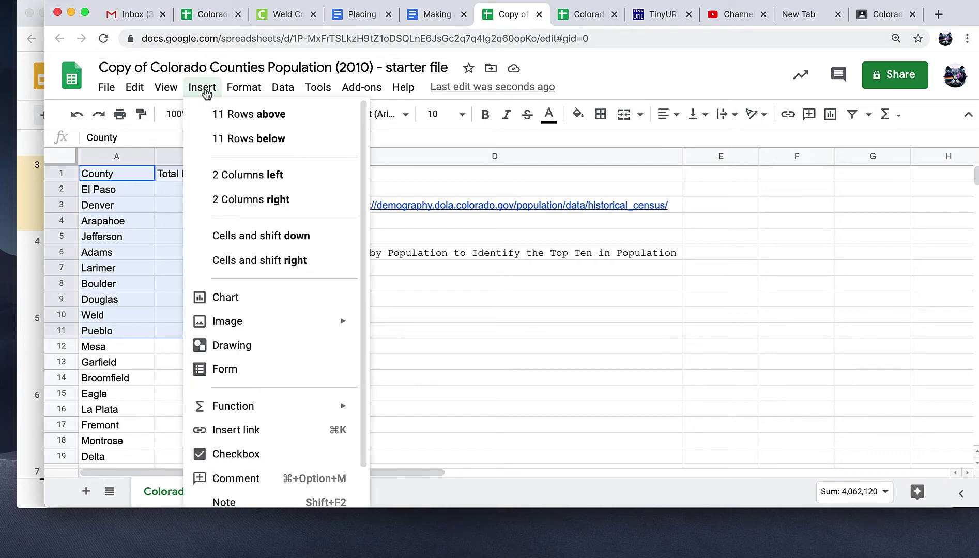
{"action": "left_click", "coordinate": [231, 295]}
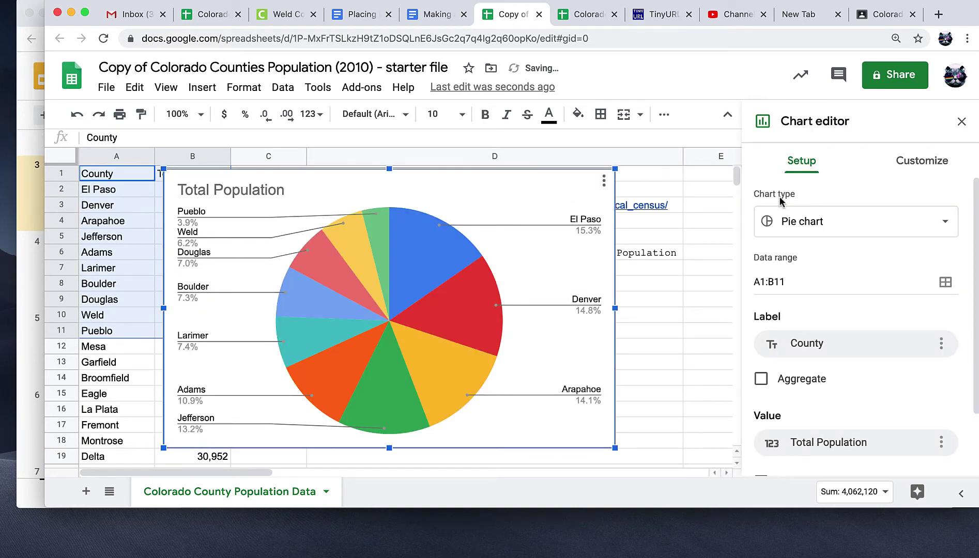
{"action": "left_click", "coordinate": [812, 233]}
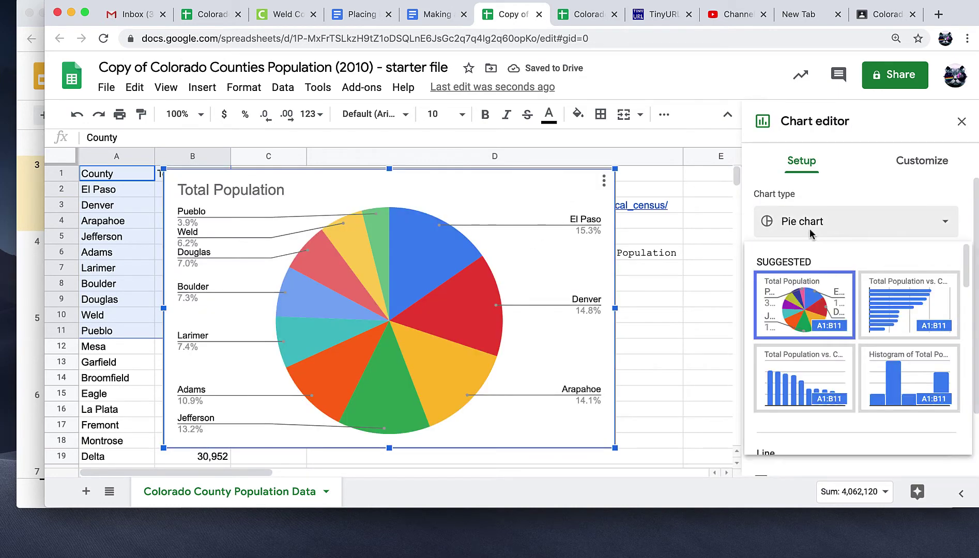
{"action": "left_click", "coordinate": [803, 365]}
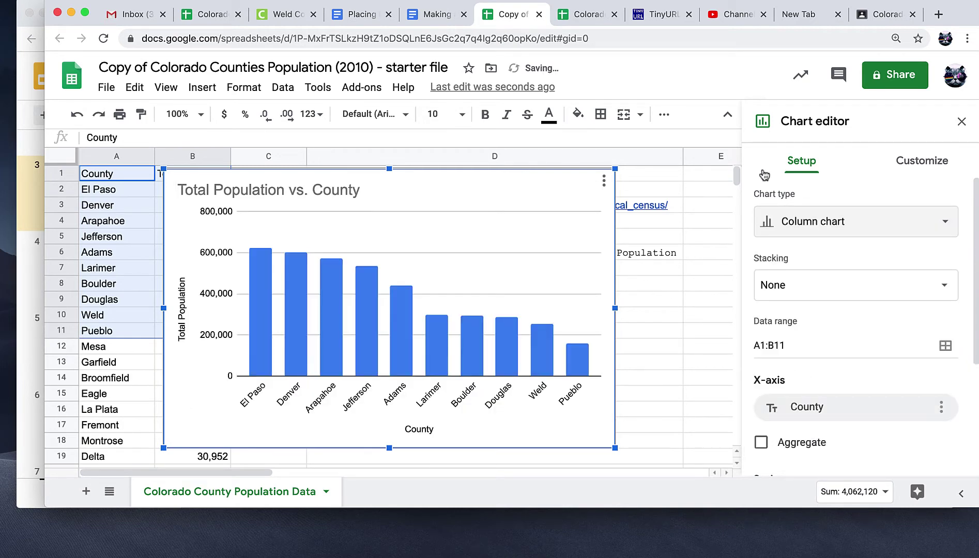
{"action": "left_click", "coordinate": [961, 122]}
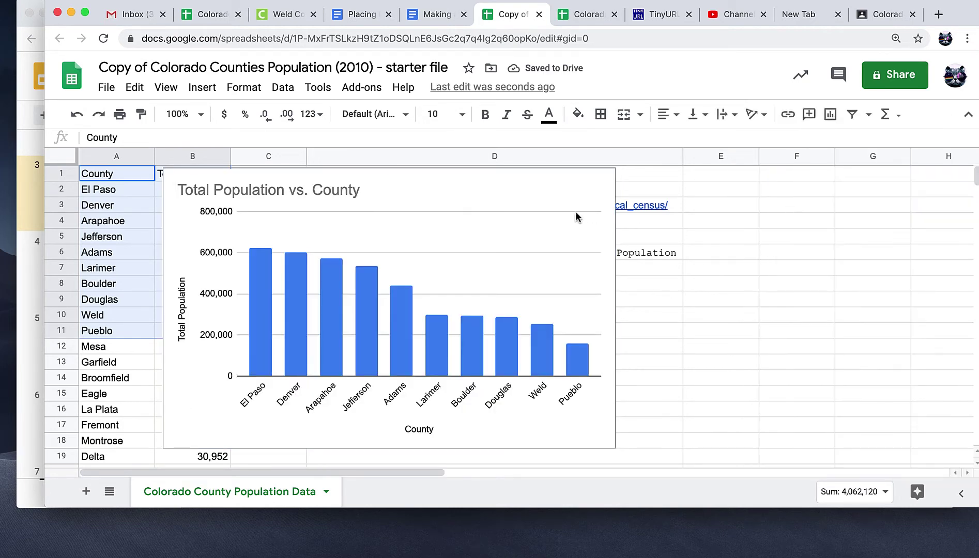
{"action": "left_click", "coordinate": [510, 190]}
{"action": "left_click_drag", "start_coordinate": [510, 189], "coordinate": [765, 200]}
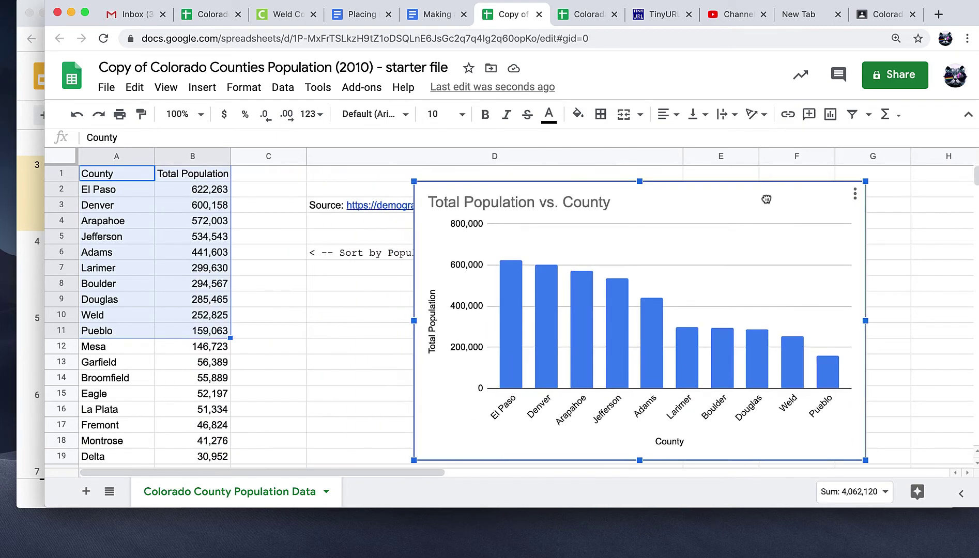
Step: Replace the chart title with "Colorado Counties Population (2010)", copied from the spreadsheet's file name
{"action": "double_click", "coordinate": [577, 202]}
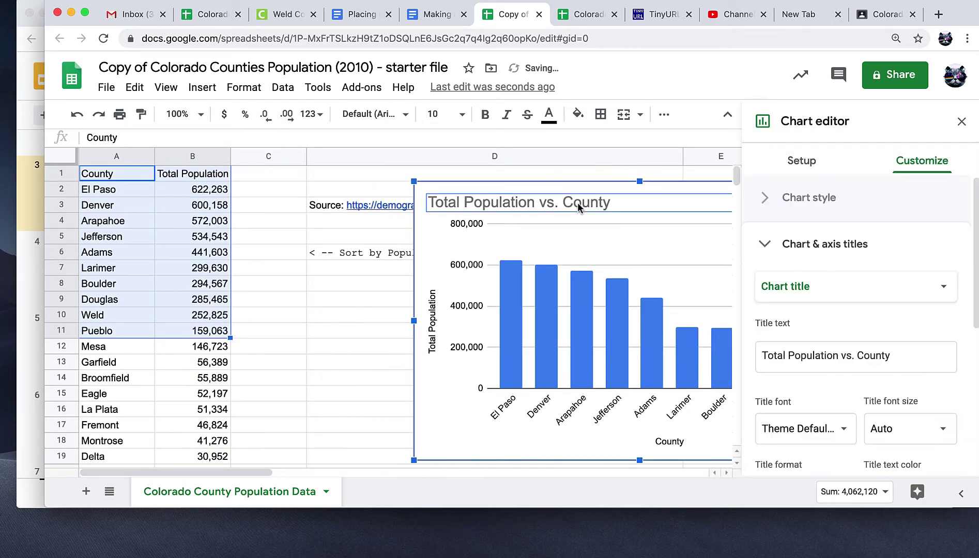
{"action": "left_click", "coordinate": [225, 66]}
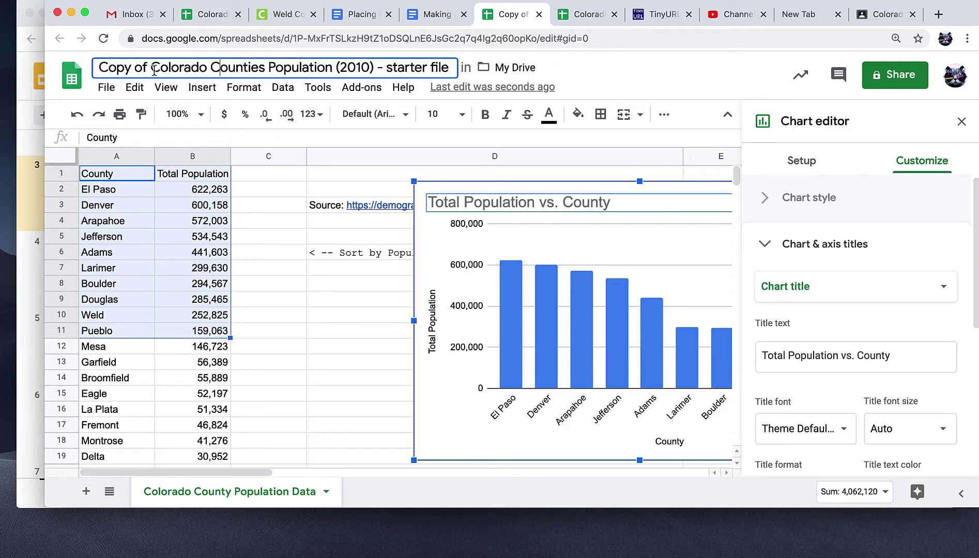
{"action": "left_click_drag", "start_coordinate": [151, 69], "coordinate": [376, 68]}
{"action": "key", "text": "super+c"}
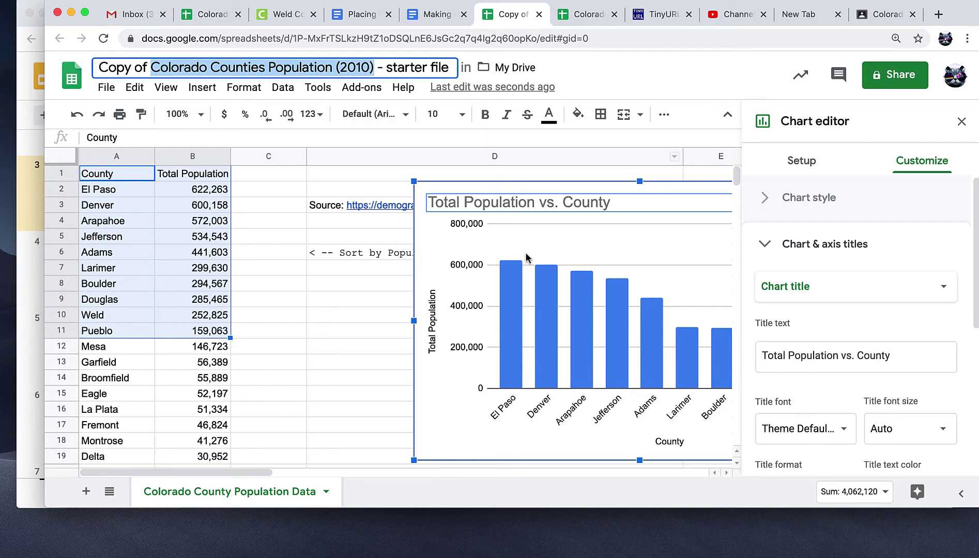
{"action": "left_click", "coordinate": [549, 203]}
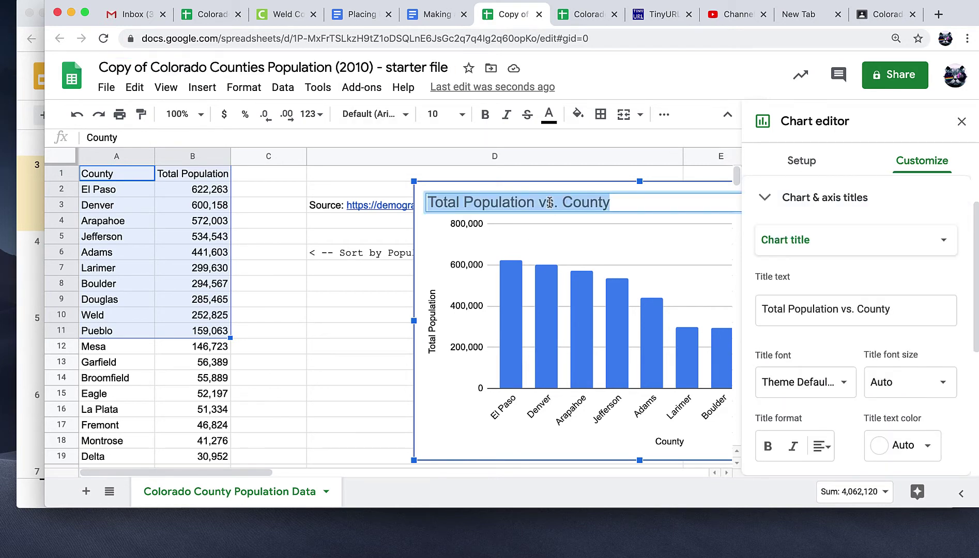
{"action": "key", "text": "super+v"}
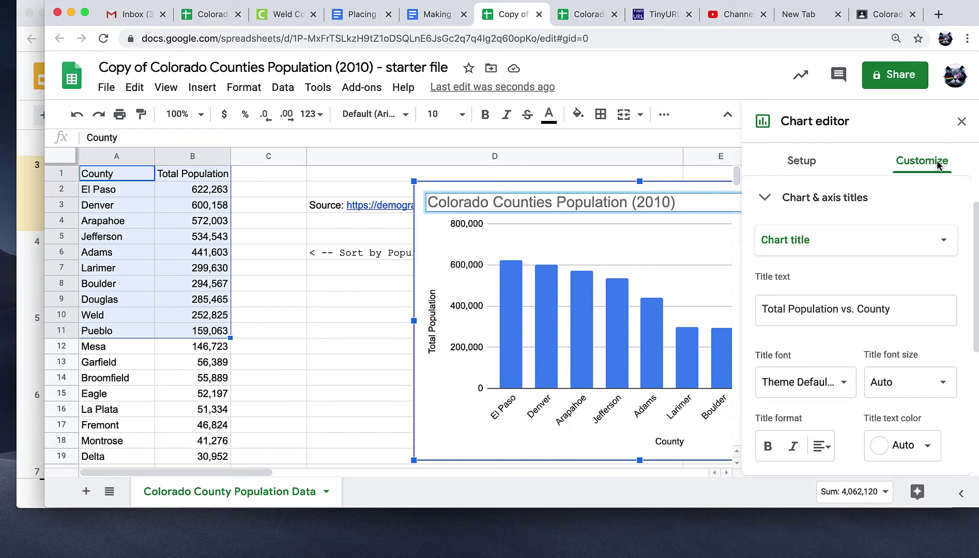
{"action": "left_click", "coordinate": [961, 121]}
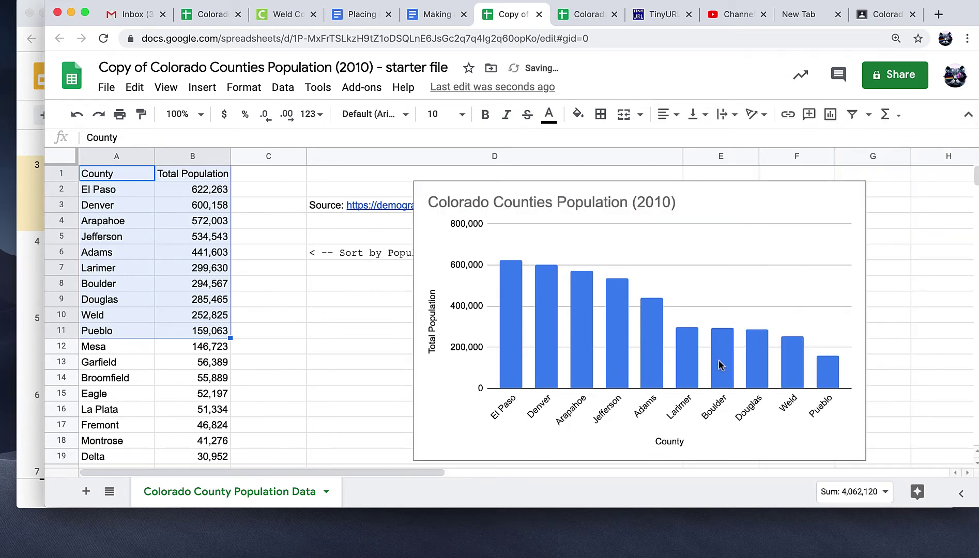
{"action": "left_click", "coordinate": [838, 363]}
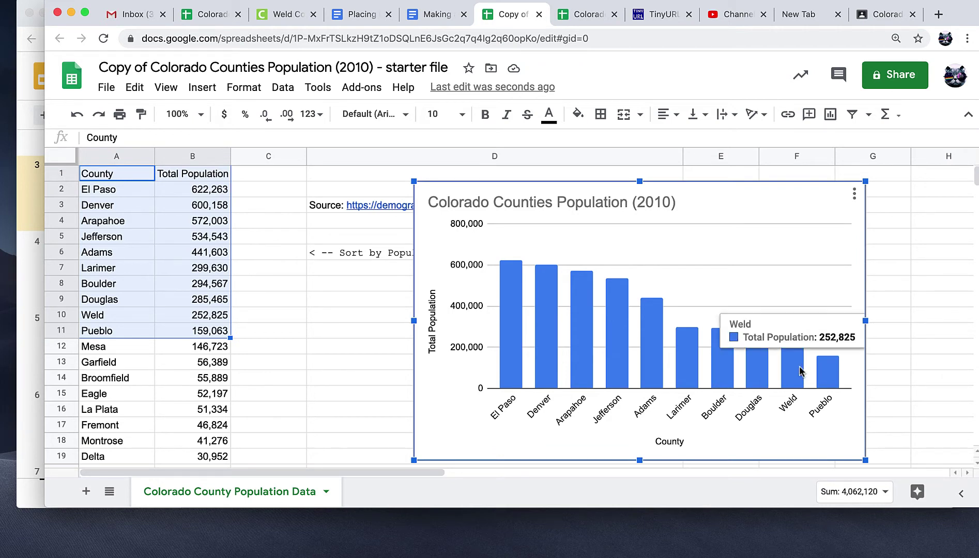
Step: Set the minimum of the column chart's vertical axis to 150000 and close the chart editor
{"action": "mouse_move", "coordinate": [827, 376]}
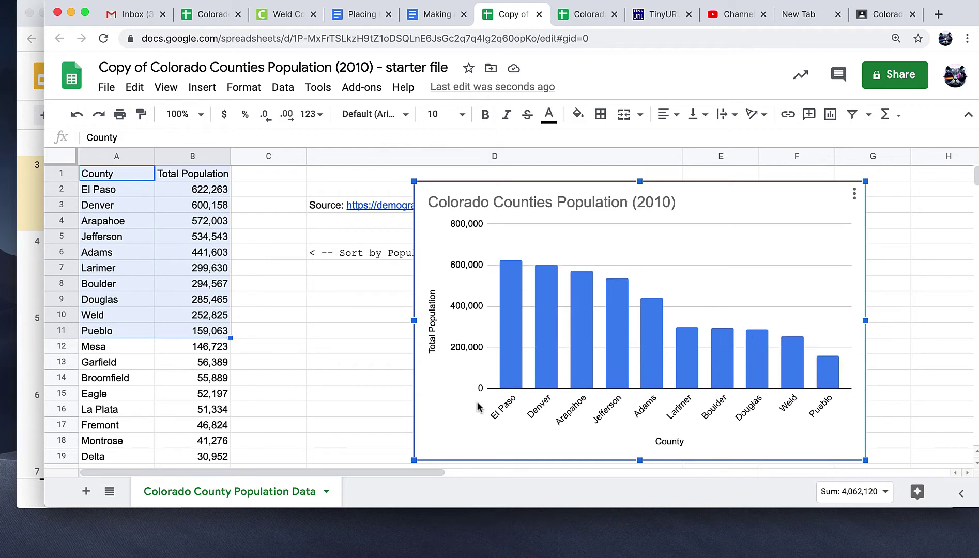
{"action": "double_click", "coordinate": [465, 353]}
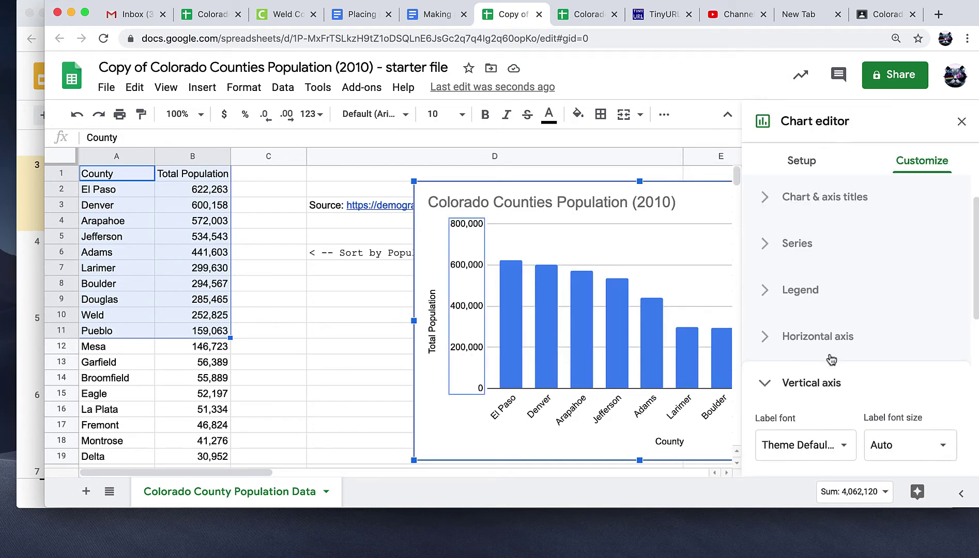
{"action": "scroll", "coordinate": [831, 359], "scroll_direction": "down", "scroll_amount": 5}
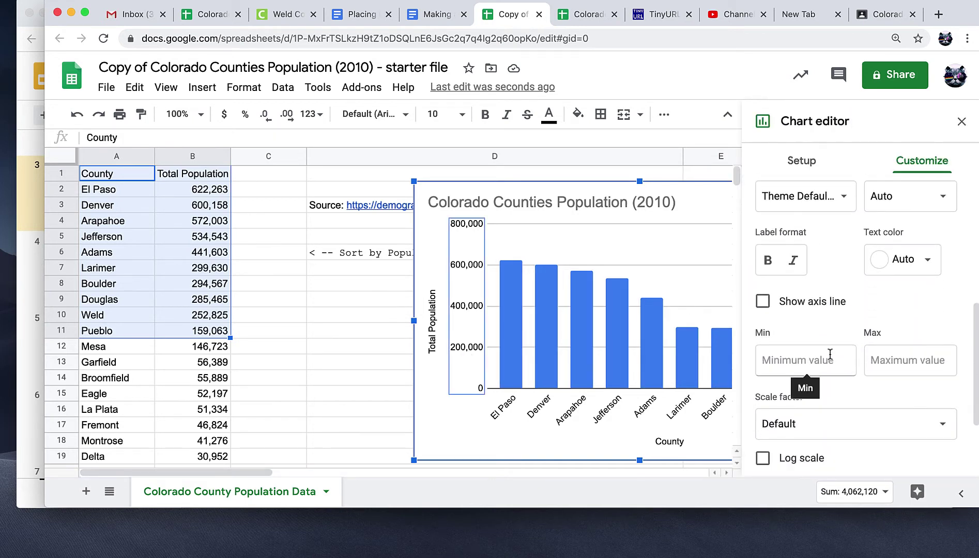
{"action": "left_click", "coordinate": [830, 356]}
{"action": "type", "text": "150000"}
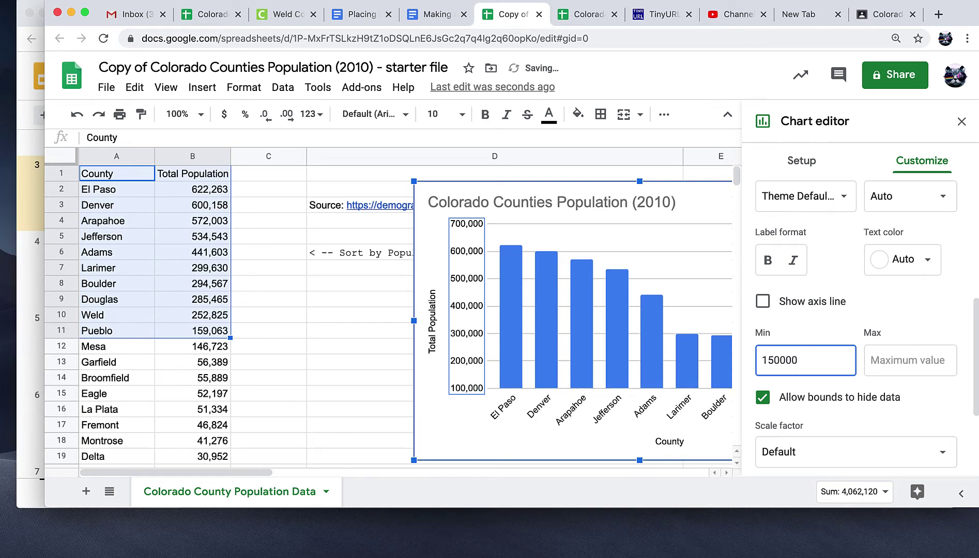
{"action": "left_click", "coordinate": [667, 394]}
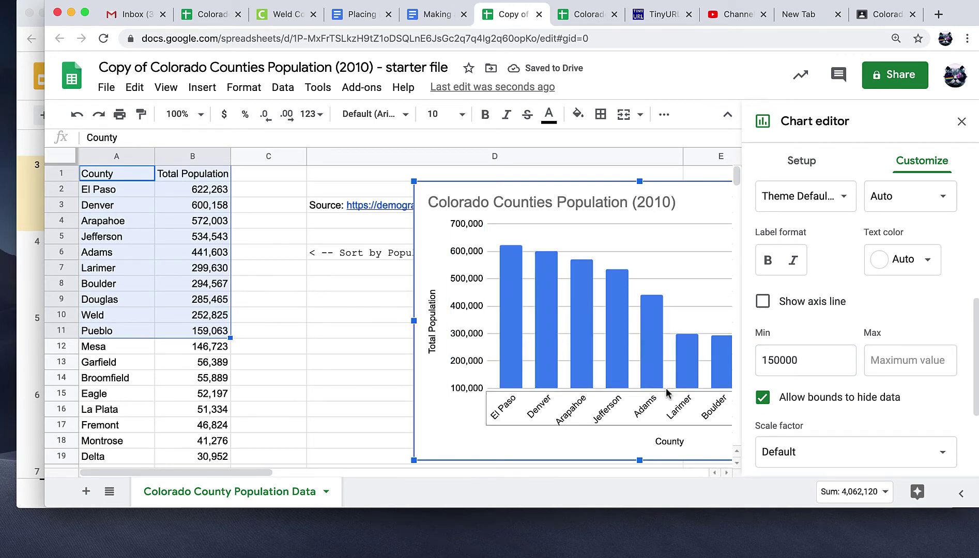
{"action": "left_click", "coordinate": [962, 122]}
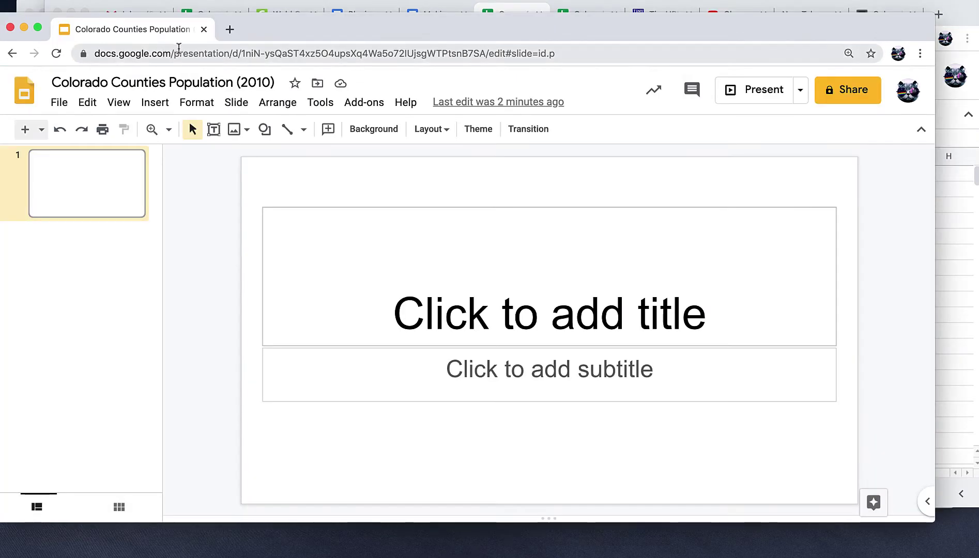
Step: Select the web address of the Colorado Counties Population (2010) presentation in Google Slides
{"action": "left_click", "coordinate": [174, 54]}
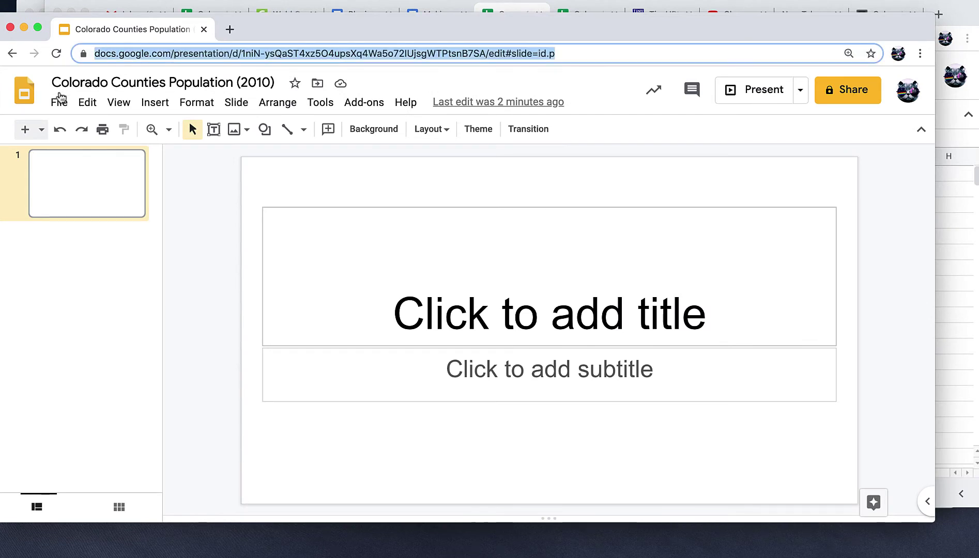